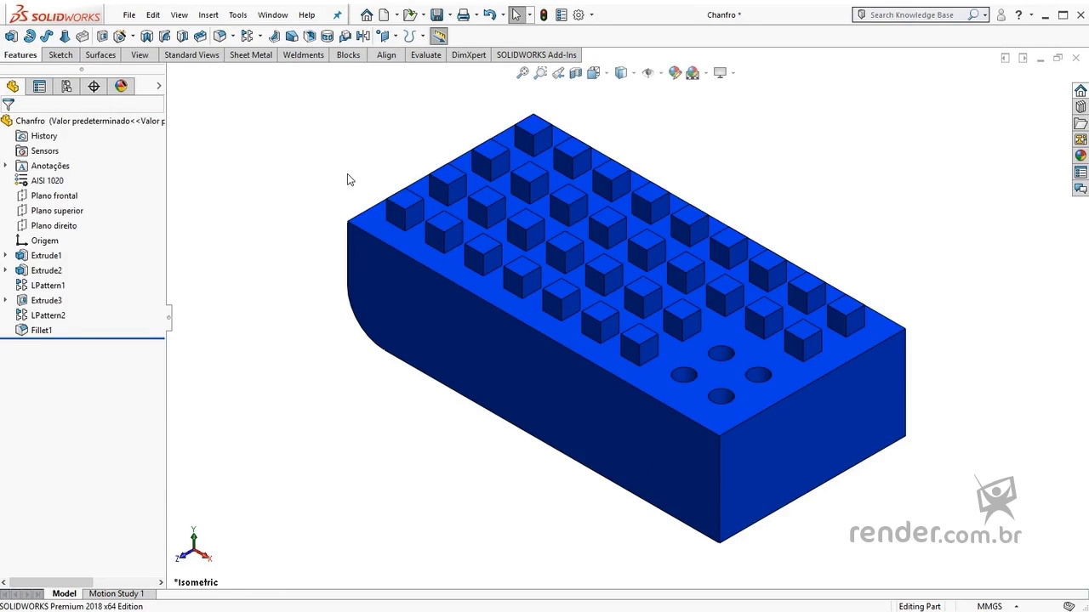
- Chamfer the edges around the long front side face with an angle-distance chamfer of 2 mm at 45°
{"action": "left_click", "coordinate": [232, 35]}
{"action": "left_click", "coordinate": [247, 69]}
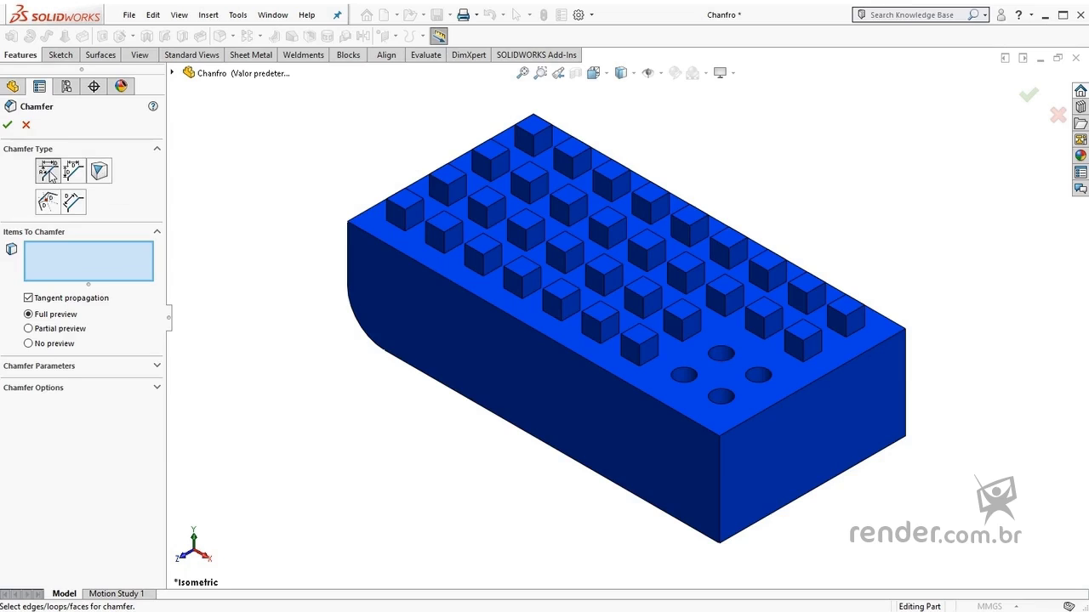
{"action": "left_click", "coordinate": [452, 303]}
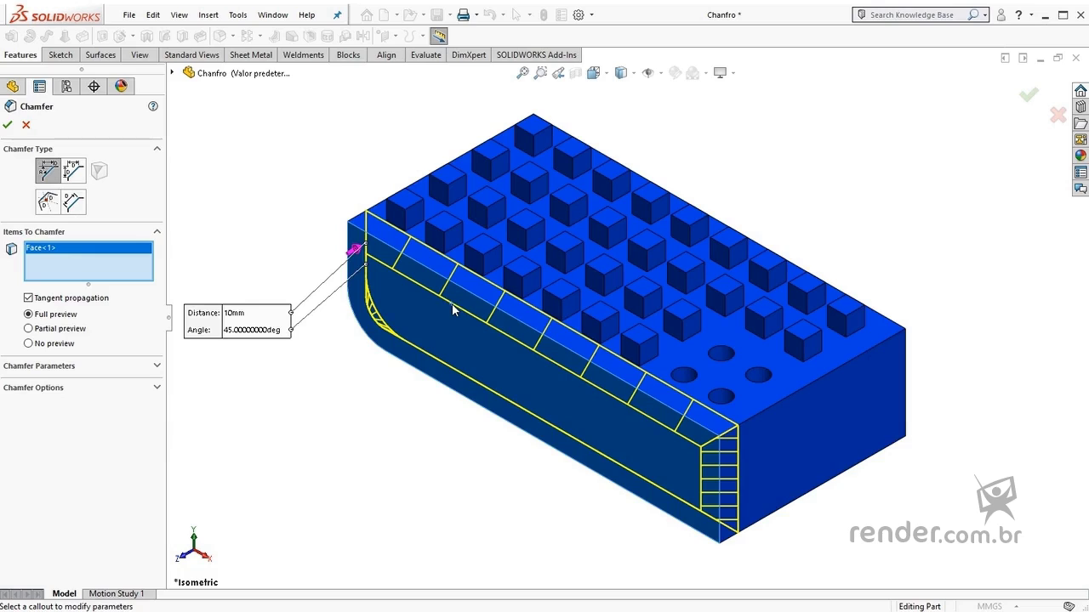
{"action": "left_click", "coordinate": [158, 366]}
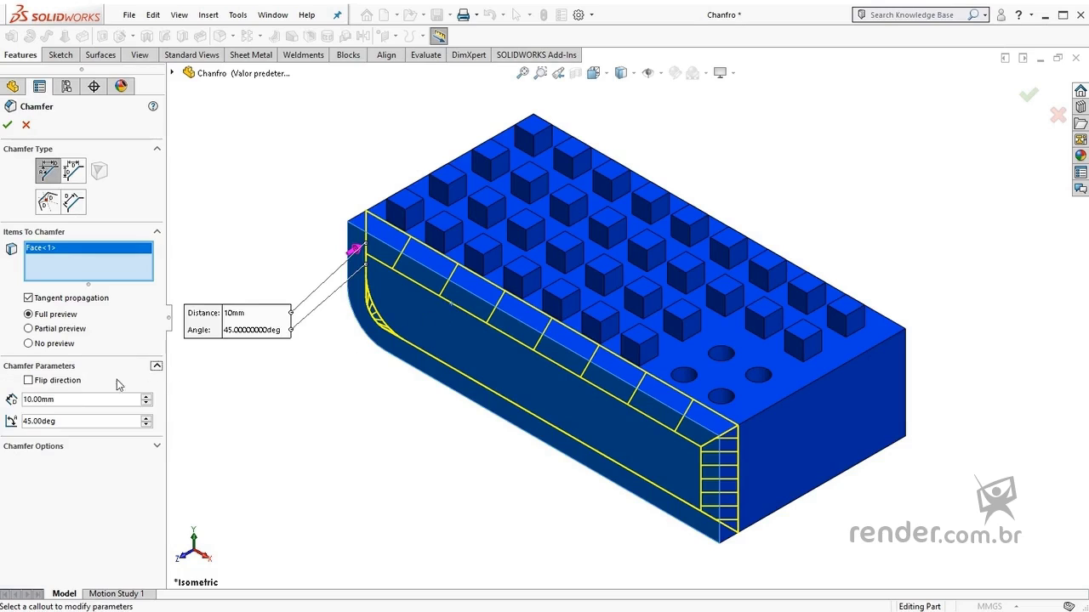
{"action": "type", "text": "2"}
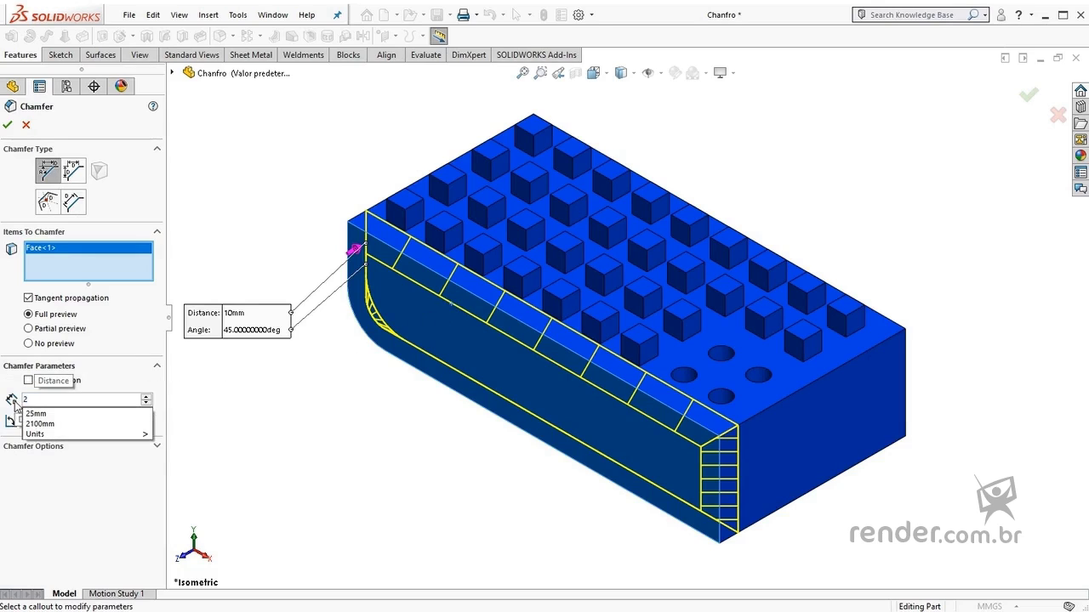
{"action": "left_click", "coordinate": [105, 369]}
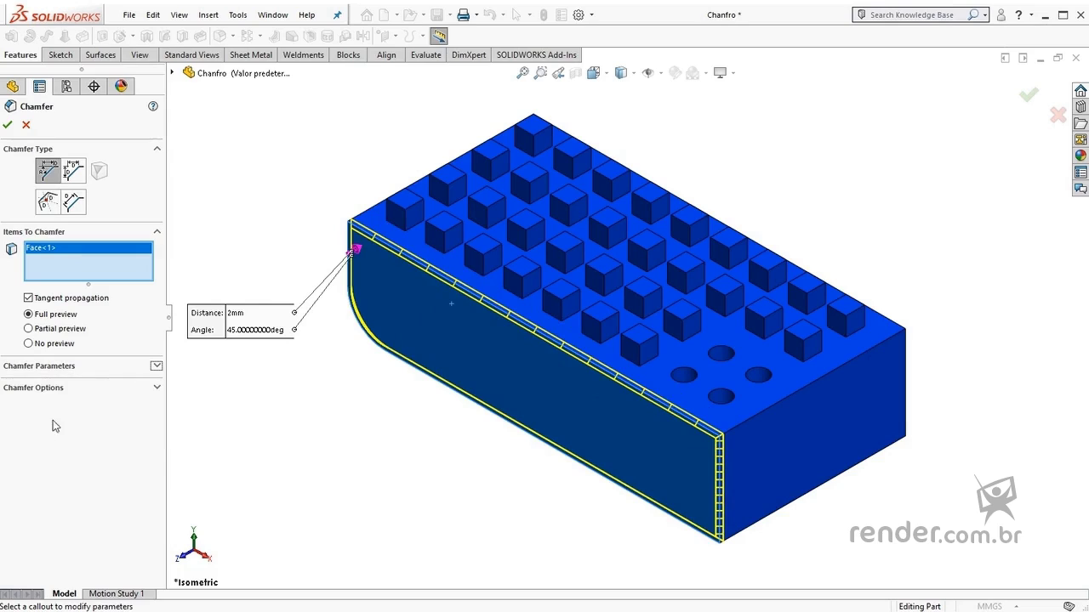
{"action": "left_click", "coordinate": [156, 366]}
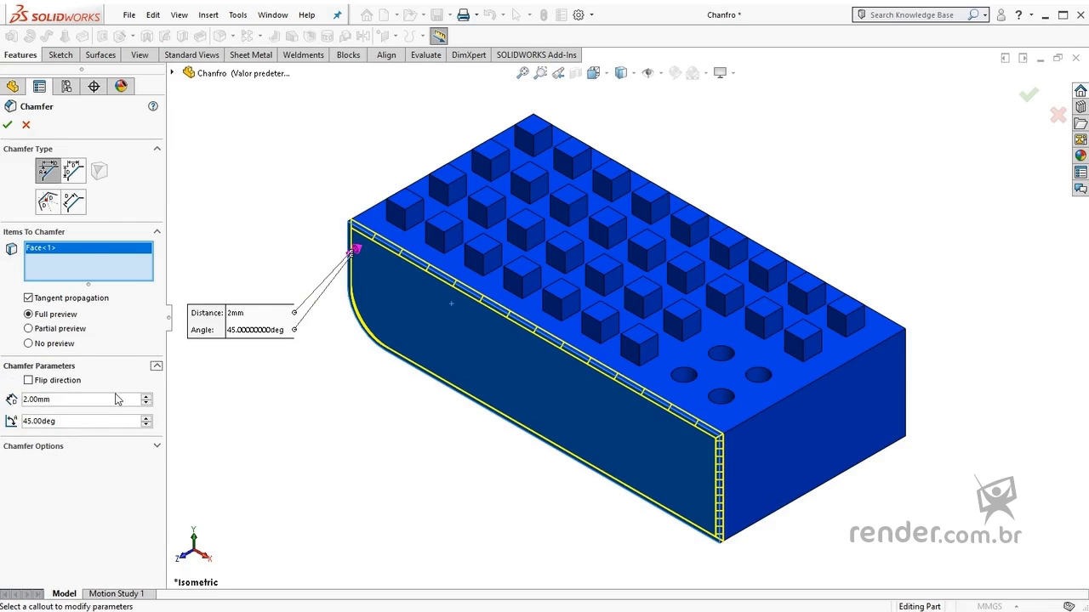
{"action": "left_click", "coordinate": [6, 124]}
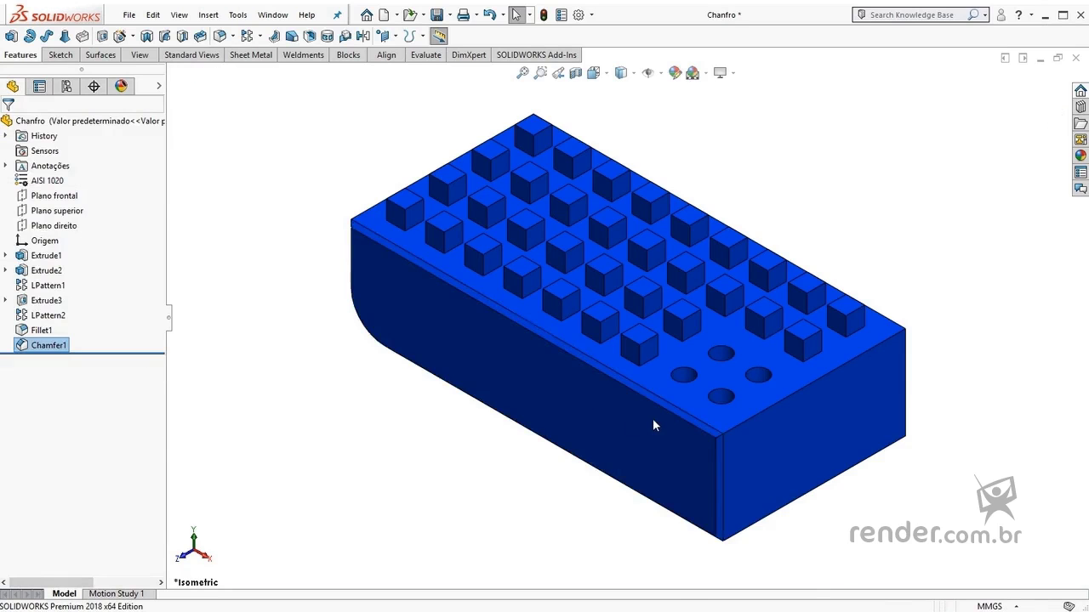
- Start a symmetric distance-distance chamfer on the four edges around the hole-side face of the front row's second-to-last cube
{"action": "scroll", "coordinate": [652, 425], "scroll_direction": "down", "scroll_amount": 3}
{"action": "scroll", "coordinate": [443, 490], "scroll_direction": "up", "scroll_amount": 2}
{"action": "middle_click_drag", "start_coordinate": [443, 489], "coordinate": [431, 464]}
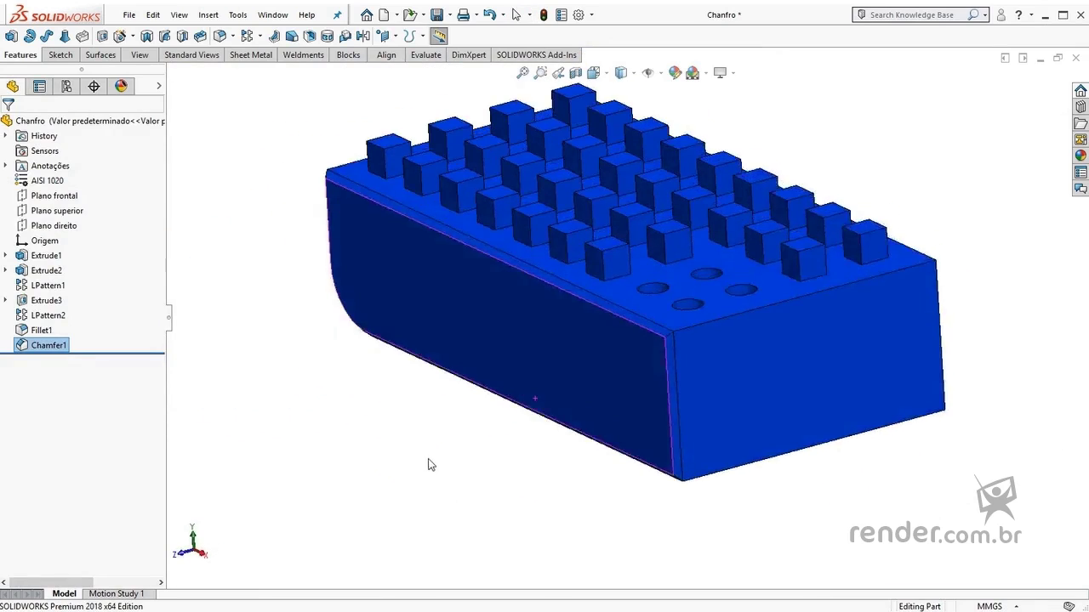
{"action": "scroll", "coordinate": [671, 281], "scroll_direction": "up", "scroll_amount": 2}
{"action": "scroll", "coordinate": [671, 282], "scroll_direction": "down", "scroll_amount": 1}
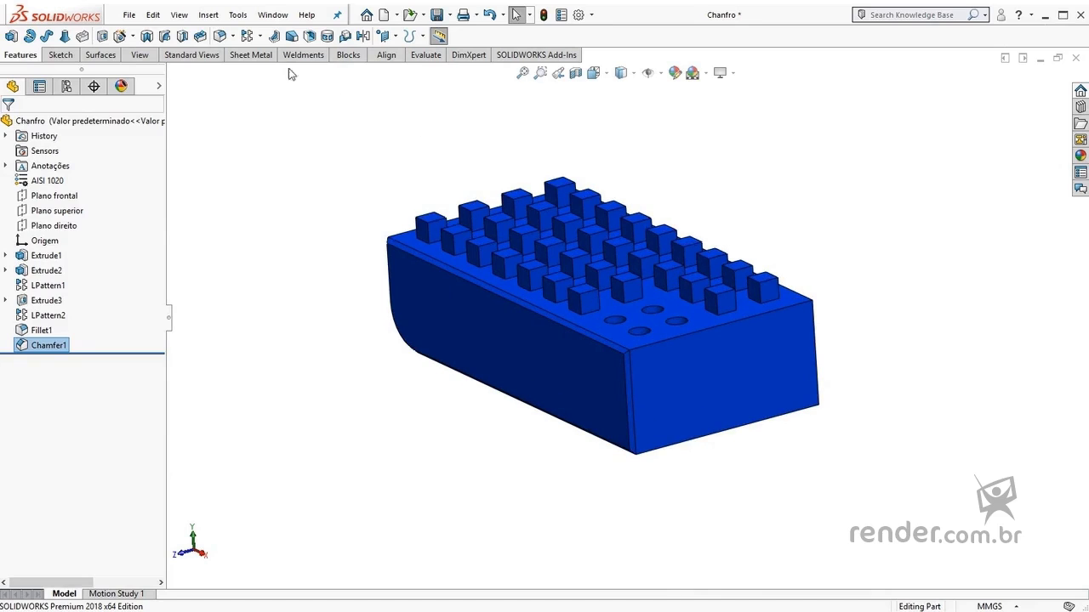
{"action": "left_click", "coordinate": [233, 35]}
{"action": "left_click", "coordinate": [246, 71]}
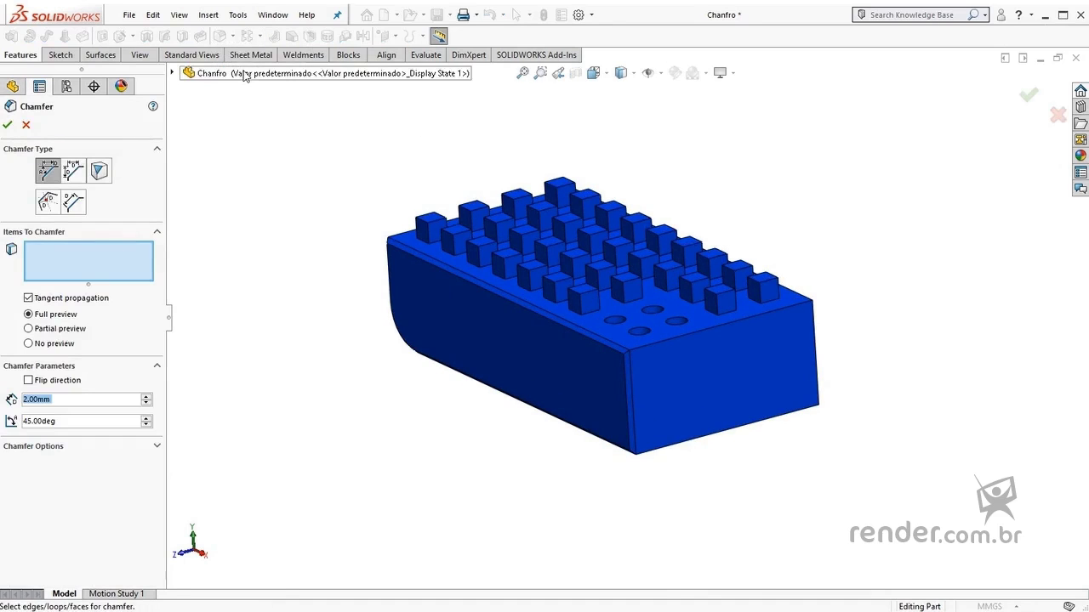
{"action": "left_click", "coordinate": [72, 173]}
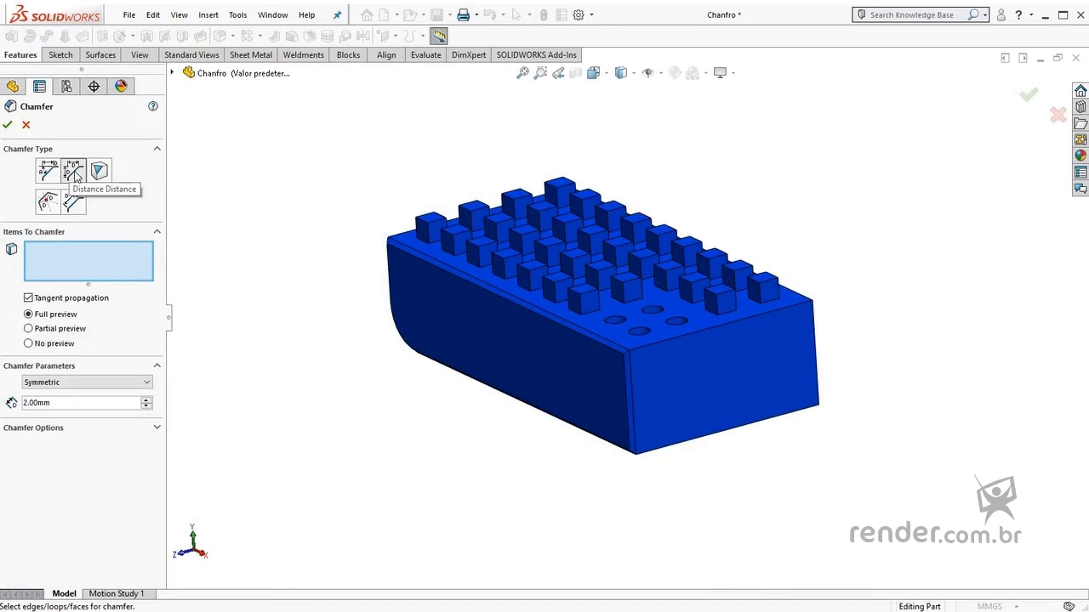
{"action": "scroll", "coordinate": [495, 276], "scroll_direction": "down", "scroll_amount": 5}
{"action": "scroll", "coordinate": [685, 295], "scroll_direction": "down", "scroll_amount": 3}
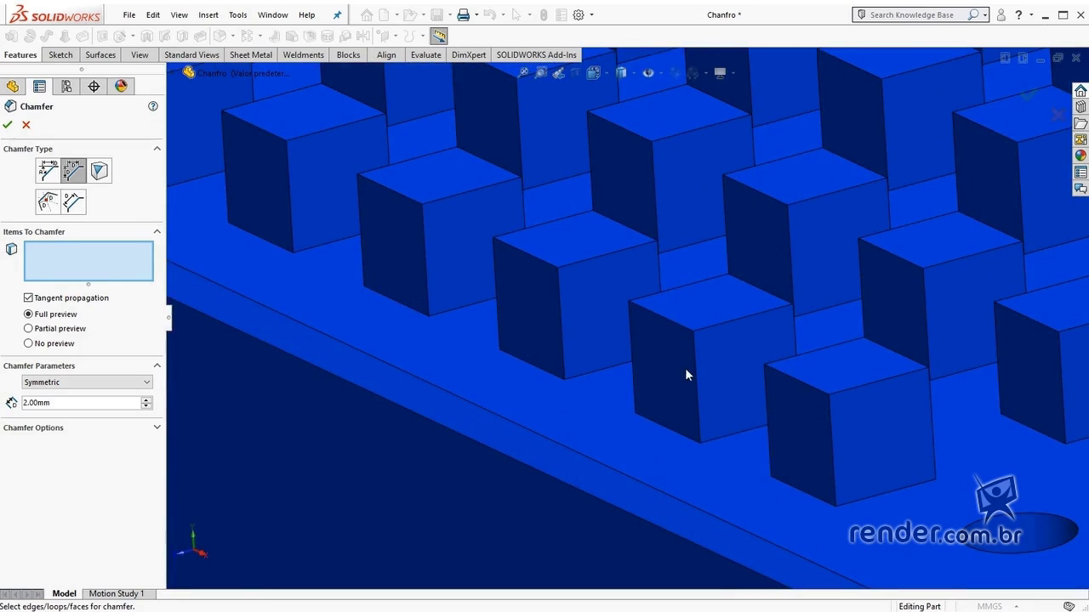
{"action": "left_click", "coordinate": [695, 381]}
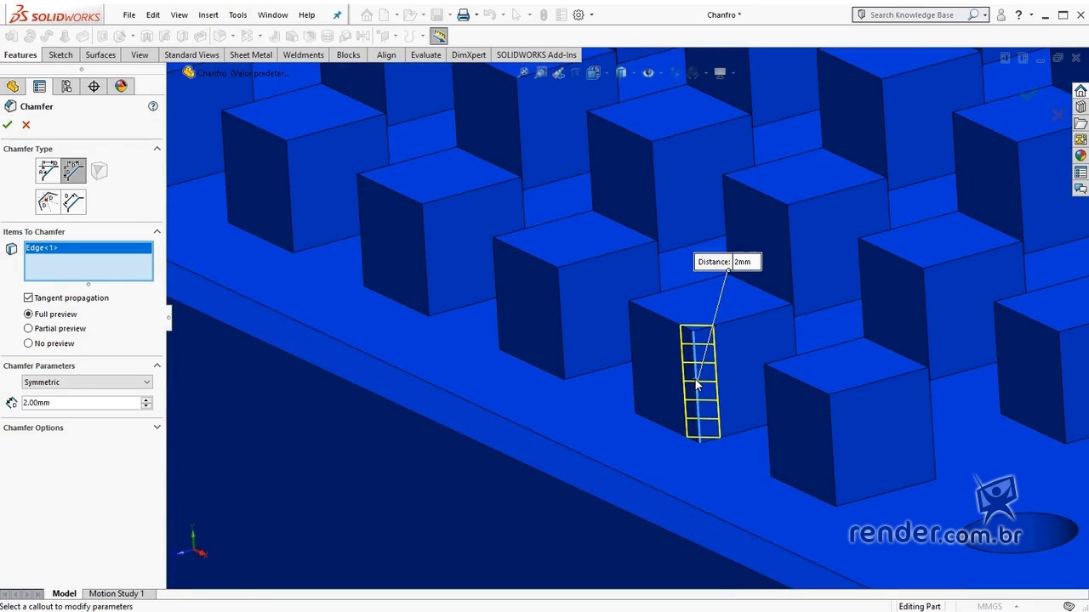
{"action": "left_click", "coordinate": [732, 318]}
{"action": "left_click", "coordinate": [795, 347]}
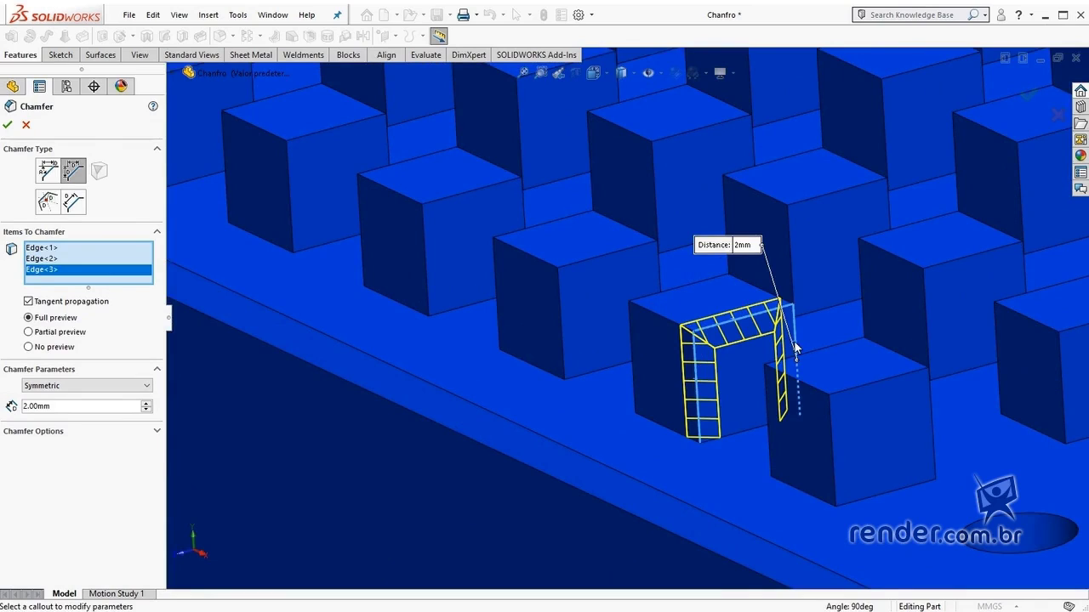
{"action": "left_click", "coordinate": [741, 432]}
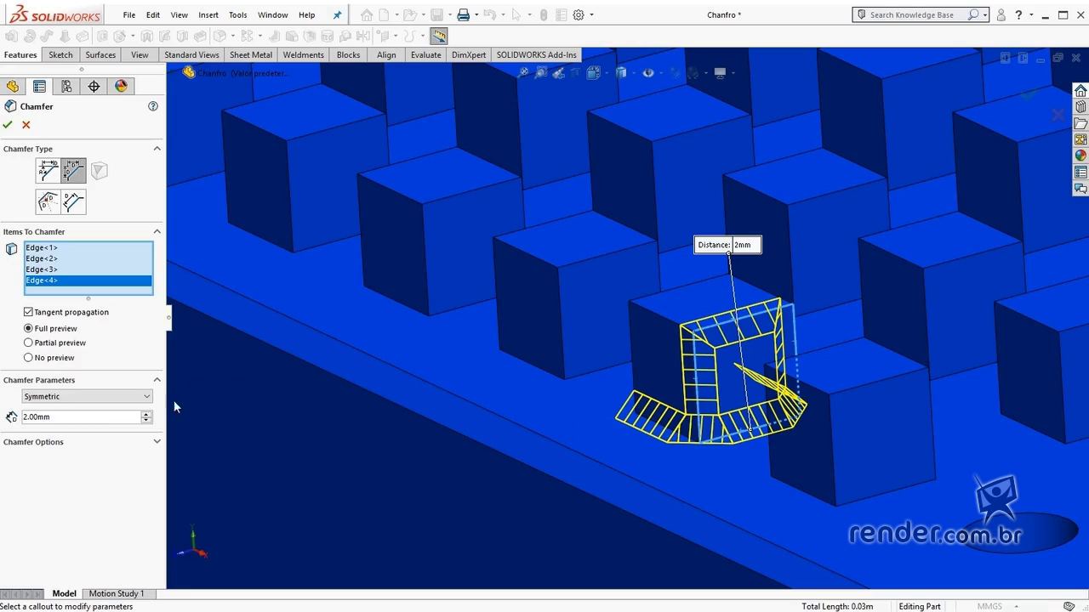
- Set the symmetric chamfer distance for the cube's edges to 1 mm
{"action": "left_click_drag", "start_coordinate": [66, 418], "coordinate": [15, 417]}
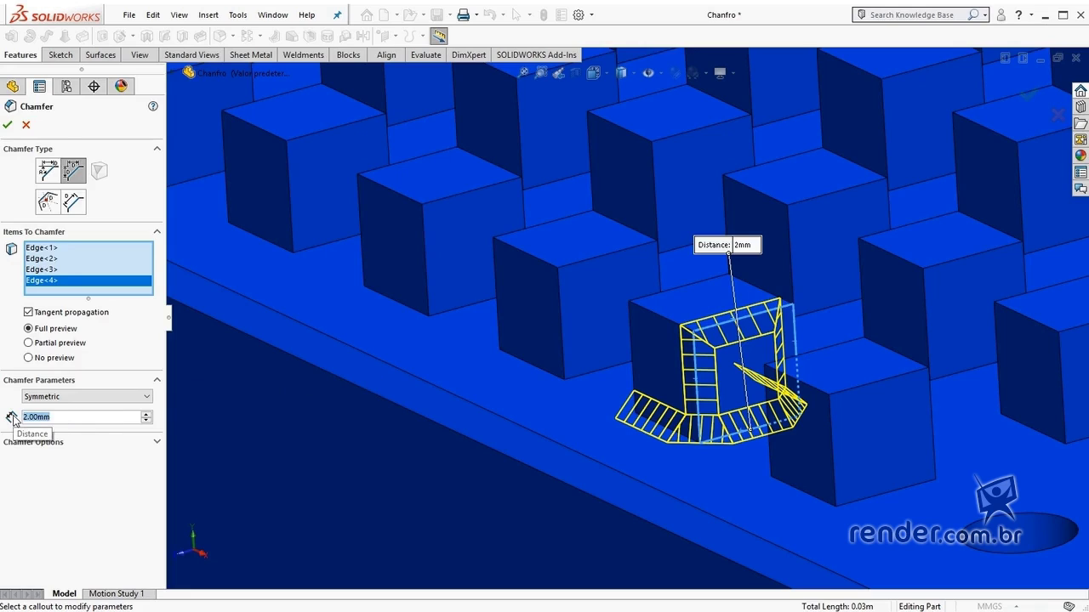
{"action": "type", "text": "1"}
{"action": "key", "text": "Return"}
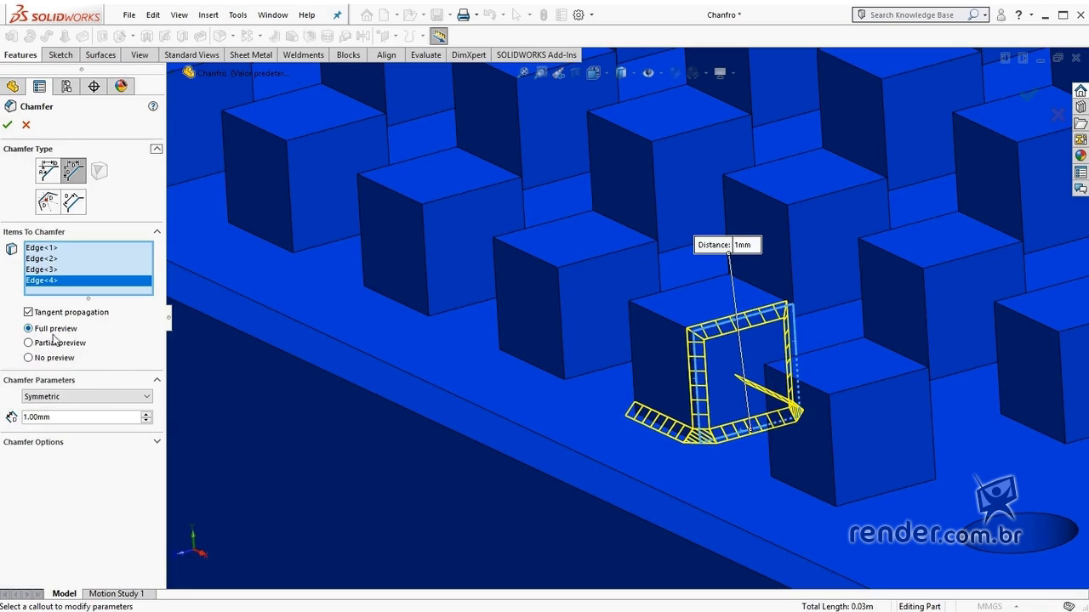
- Try a chamfer distance of 10 mm on the cube's edges and set it back to 1 mm
{"action": "double_click", "coordinate": [47, 416]}
{"action": "type", "text": "10"}
{"action": "key", "text": "Return"}
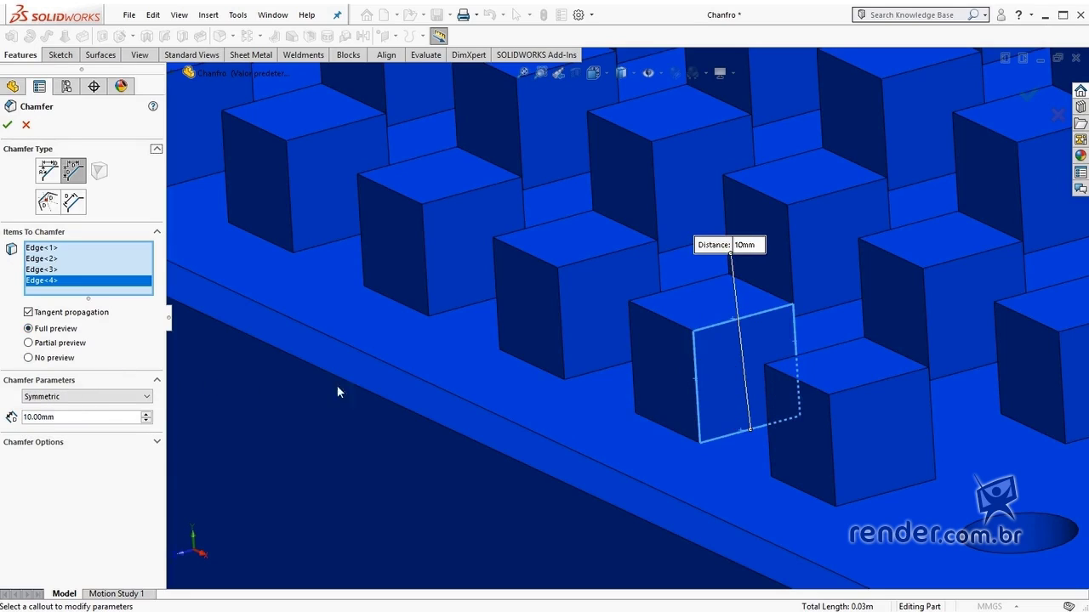
{"action": "double_click", "coordinate": [62, 417]}
{"action": "type", "text": "1"}
{"action": "key", "text": "Return"}
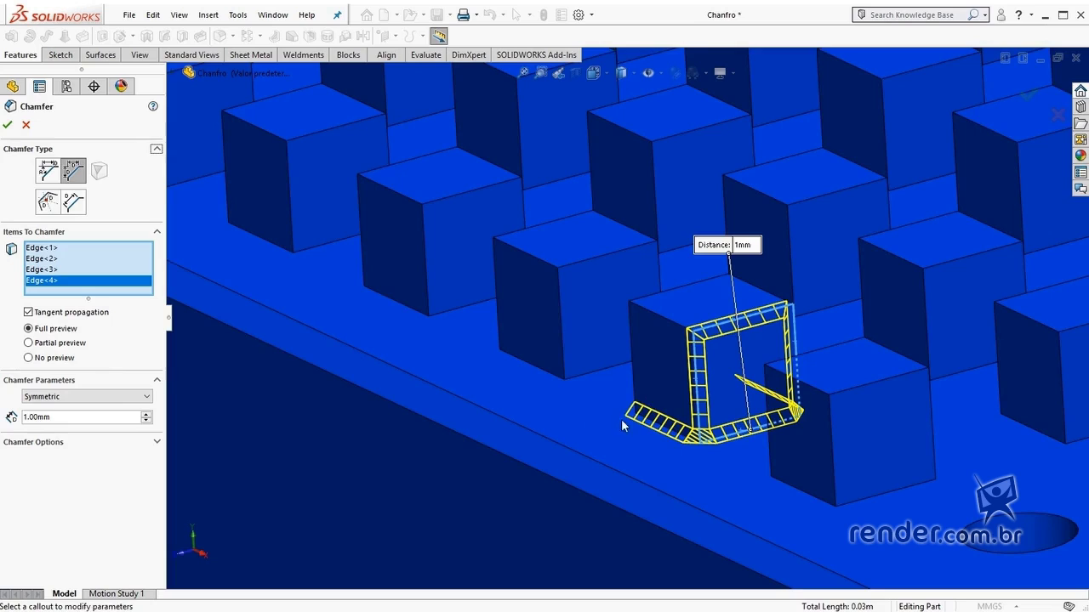
- Toggle tangent propagation off and back on, and create the 1 mm chamfer on the cube's edges
{"action": "mouse_move", "coordinate": [773, 366]}
{"action": "middle_mouse_down"}
{"action": "mouse_move", "coordinate": [680, 247]}
{"action": "mouse_move", "coordinate": [722, 365]}
{"action": "mouse_move", "coordinate": [773, 384]}
{"action": "mouse_move", "coordinate": [764, 349]}
{"action": "middle_mouse_up"}
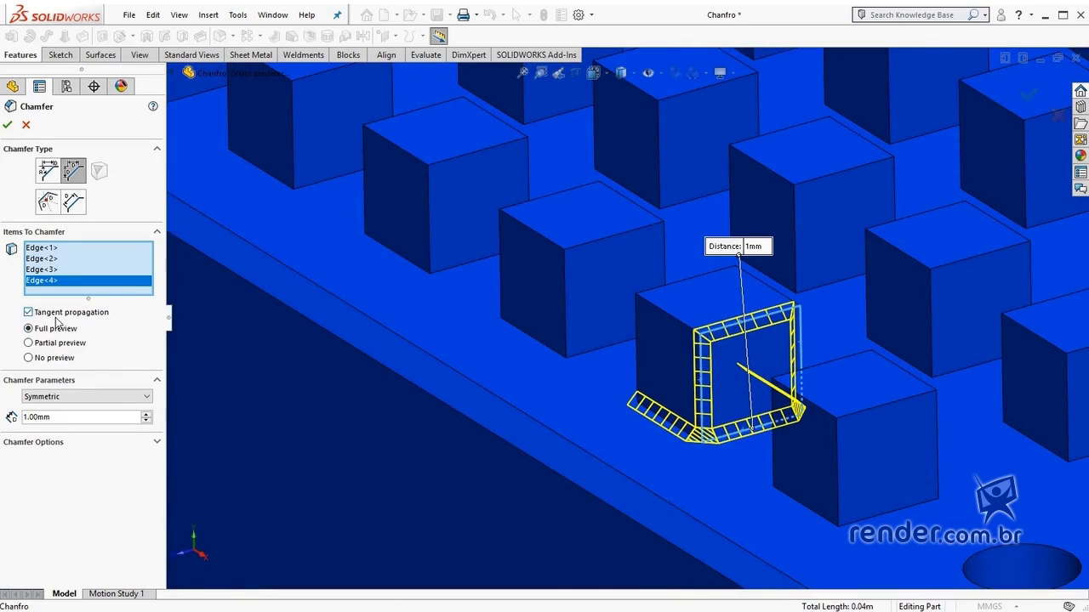
{"action": "left_click", "coordinate": [28, 312]}
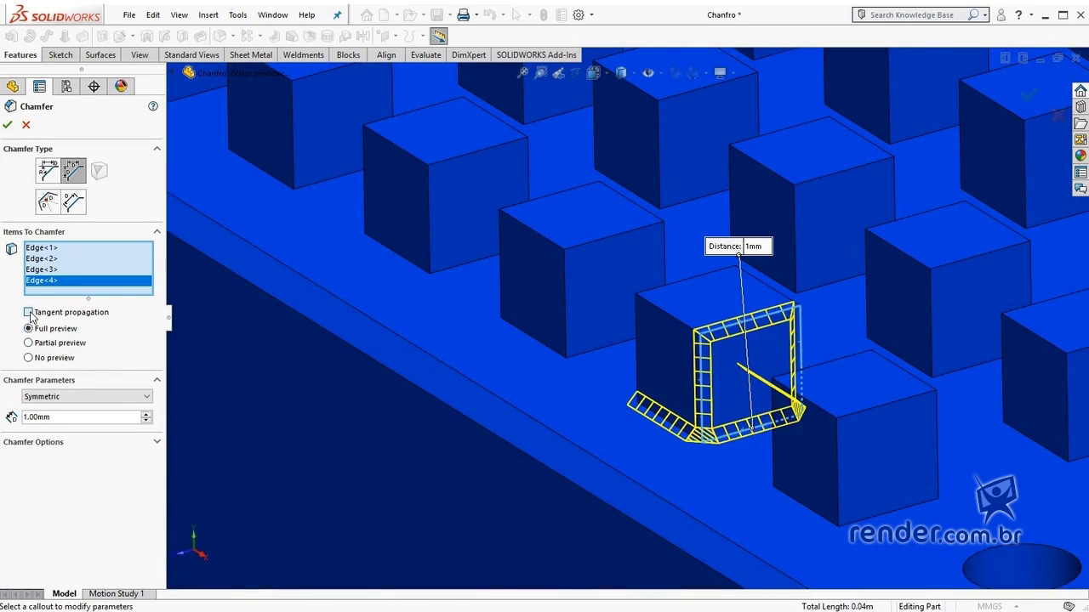
{"action": "left_click", "coordinate": [29, 312]}
{"action": "left_click", "coordinate": [7, 124]}
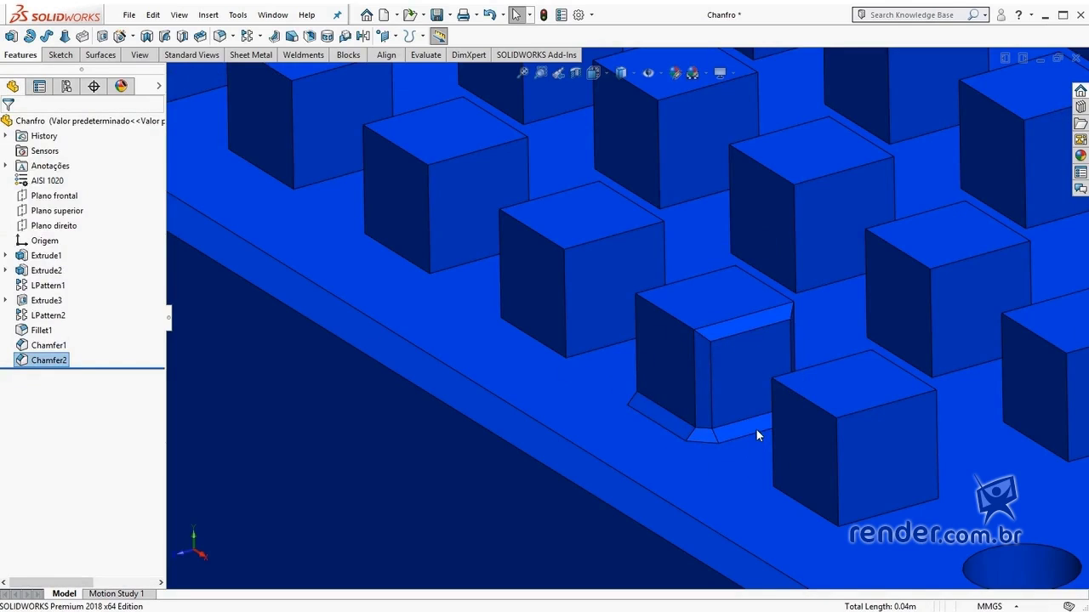
- Start a vertex chamfer on the top corner of the rounded end, on the long side opposite the chamfered face
{"action": "scroll", "coordinate": [756, 430], "scroll_direction": "up", "scroll_amount": 5}
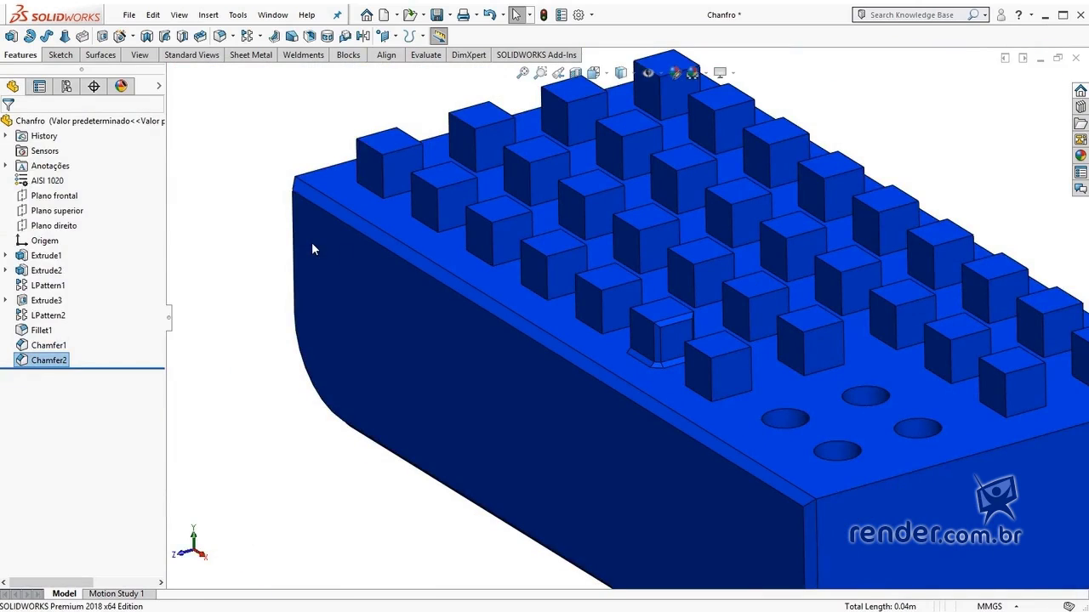
{"action": "middle_click_drag", "start_coordinate": [226, 178], "coordinate": [494, 298]}
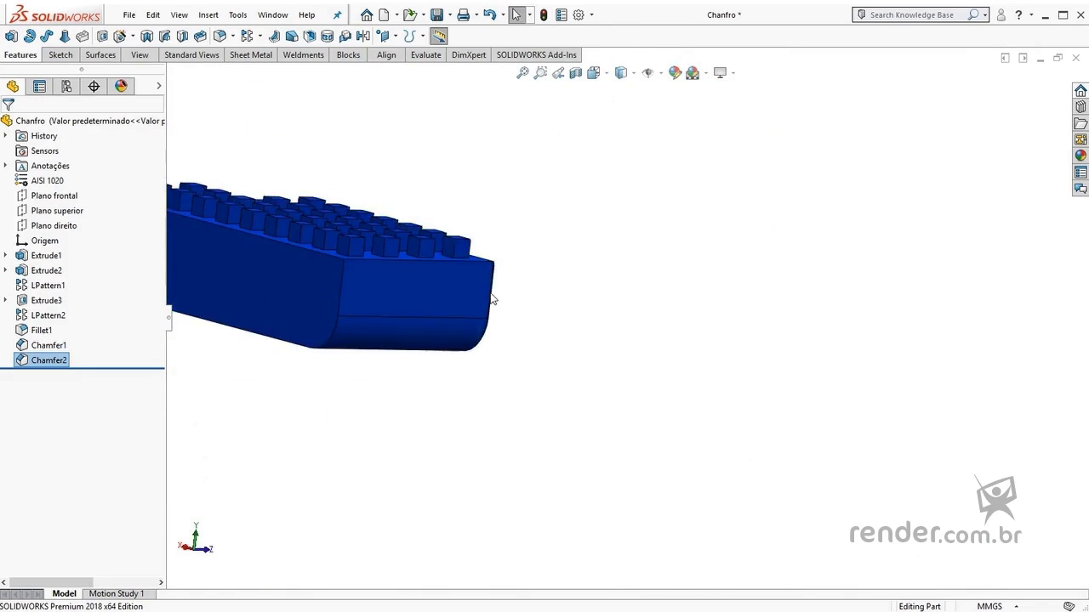
{"action": "scroll", "coordinate": [348, 267], "scroll_direction": "down", "scroll_amount": 3}
{"action": "middle_click_drag", "start_coordinate": [491, 166], "coordinate": [465, 170]}
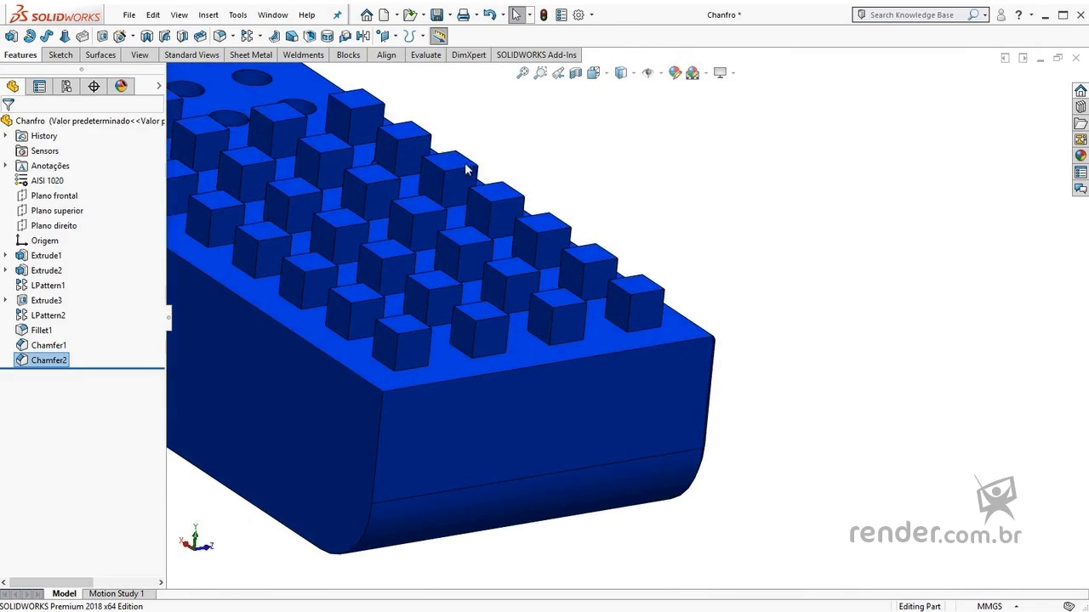
{"action": "left_click", "coordinate": [232, 36]}
{"action": "left_click", "coordinate": [238, 71]}
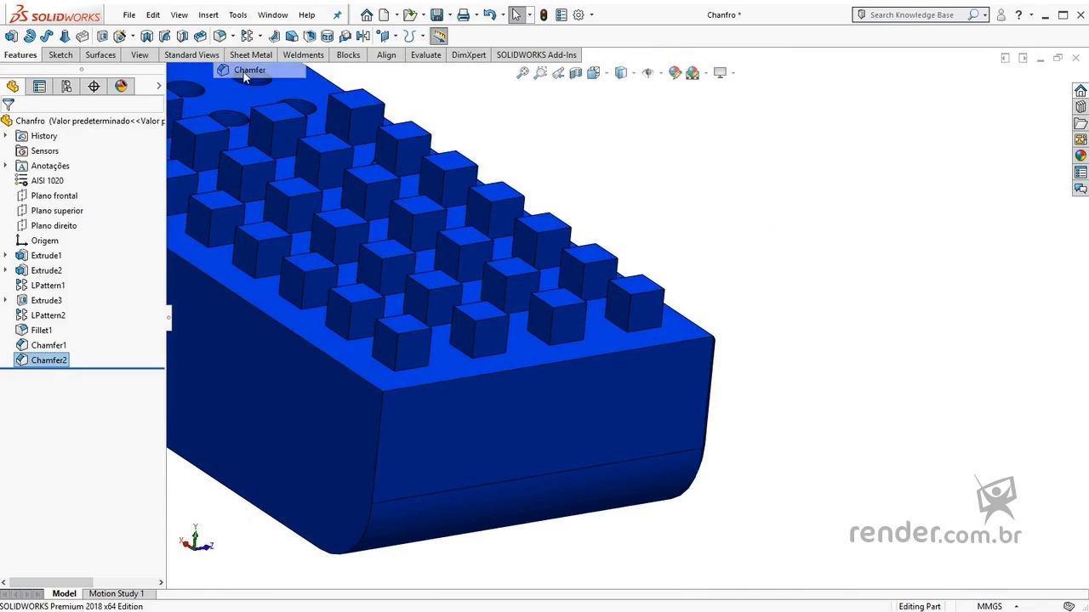
{"action": "left_click", "coordinate": [99, 171]}
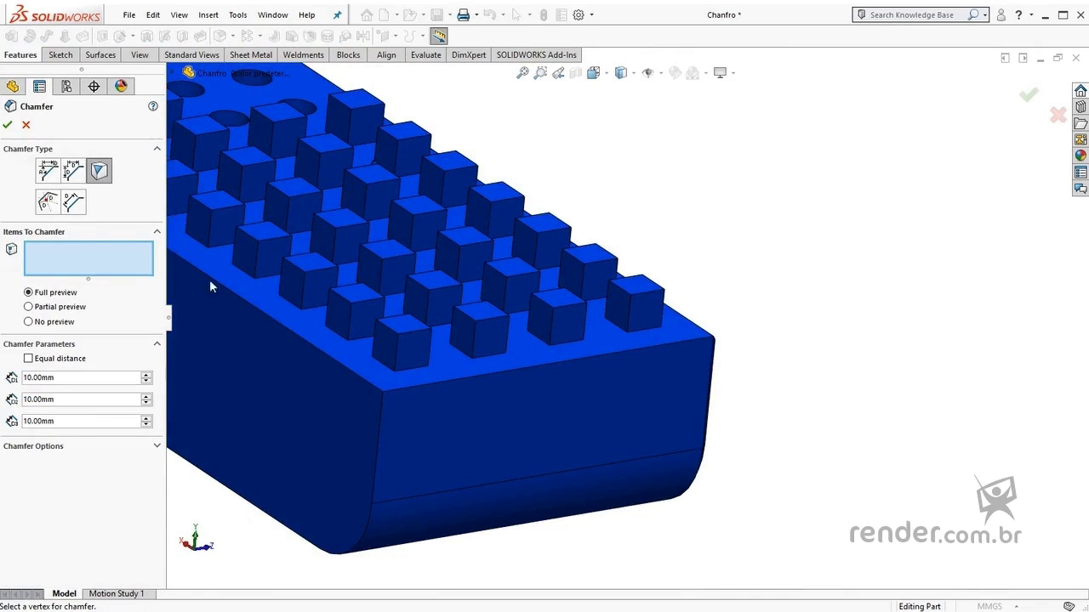
{"action": "left_click", "coordinate": [380, 390]}
{"action": "scroll", "coordinate": [381, 394], "scroll_direction": "down", "scroll_amount": 3}
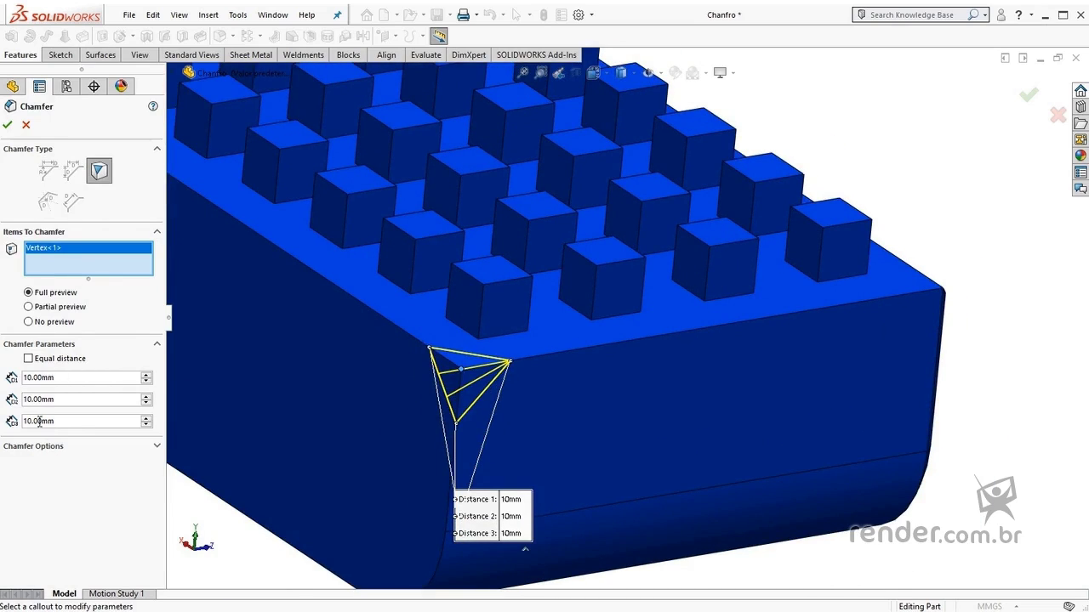
- Set the vertex chamfer's second distance to 15 mm and its third distance to 20 mm
{"action": "double_click", "coordinate": [59, 399]}
{"action": "type", "text": "15"}
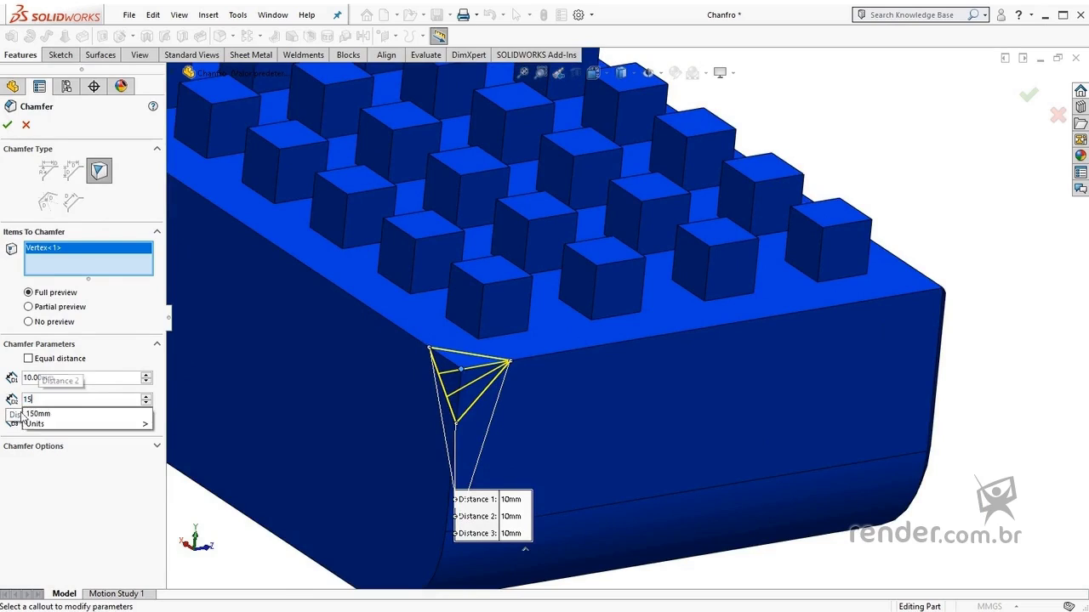
{"action": "key", "text": "Return"}
{"action": "double_click", "coordinate": [55, 421]}
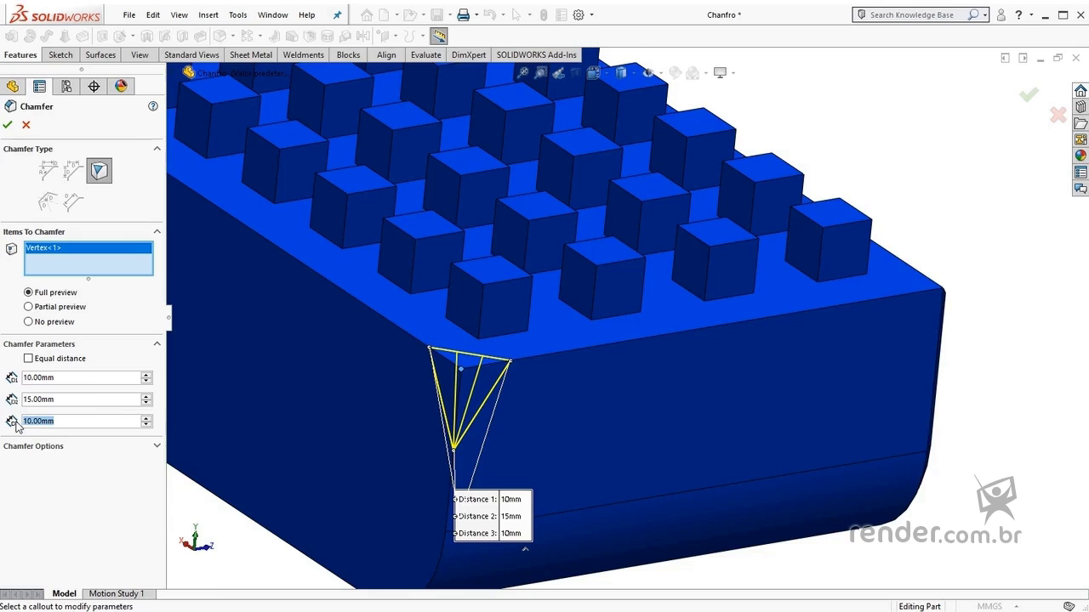
{"action": "type", "text": "20"}
{"action": "key", "text": "Return"}
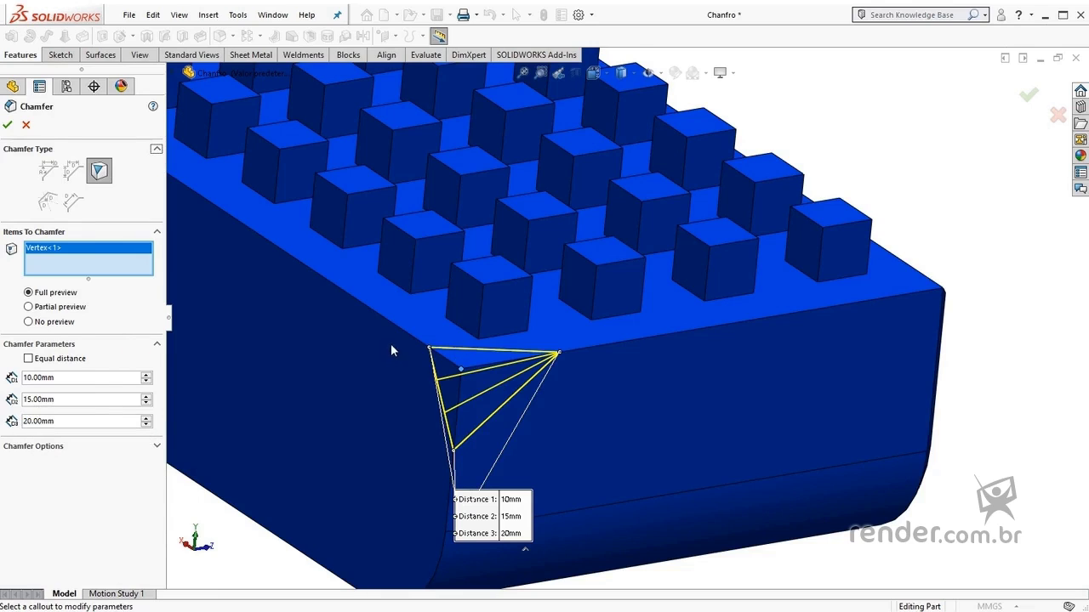
- Switch the vertex chamfer to an equal distance of 10 mm and create it
{"action": "left_click", "coordinate": [28, 358]}
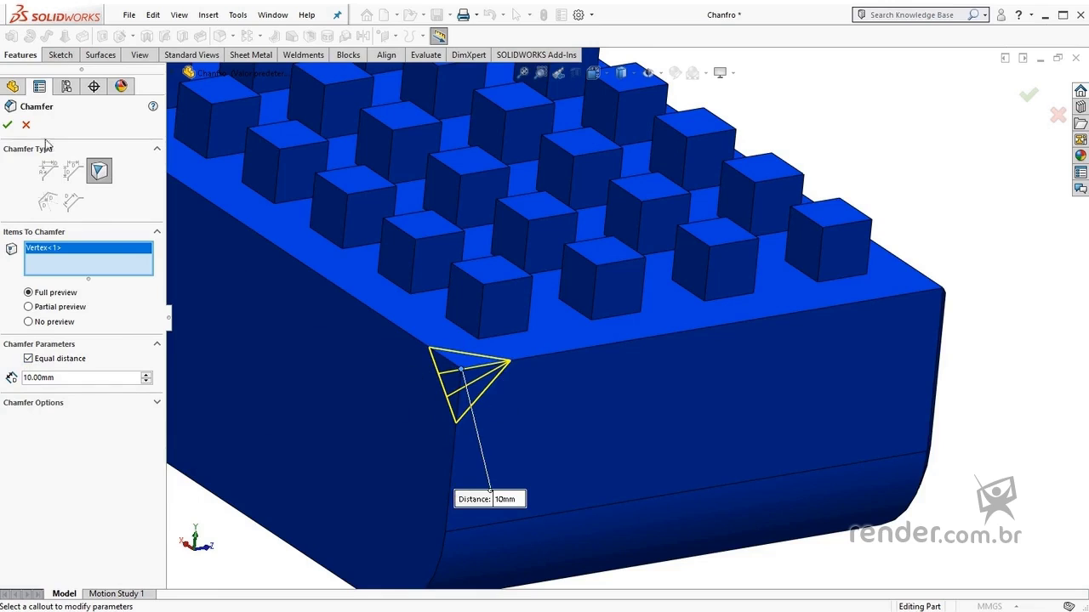
{"action": "left_click", "coordinate": [8, 124]}
{"action": "scroll", "coordinate": [456, 354], "scroll_direction": "down", "scroll_amount": 2}
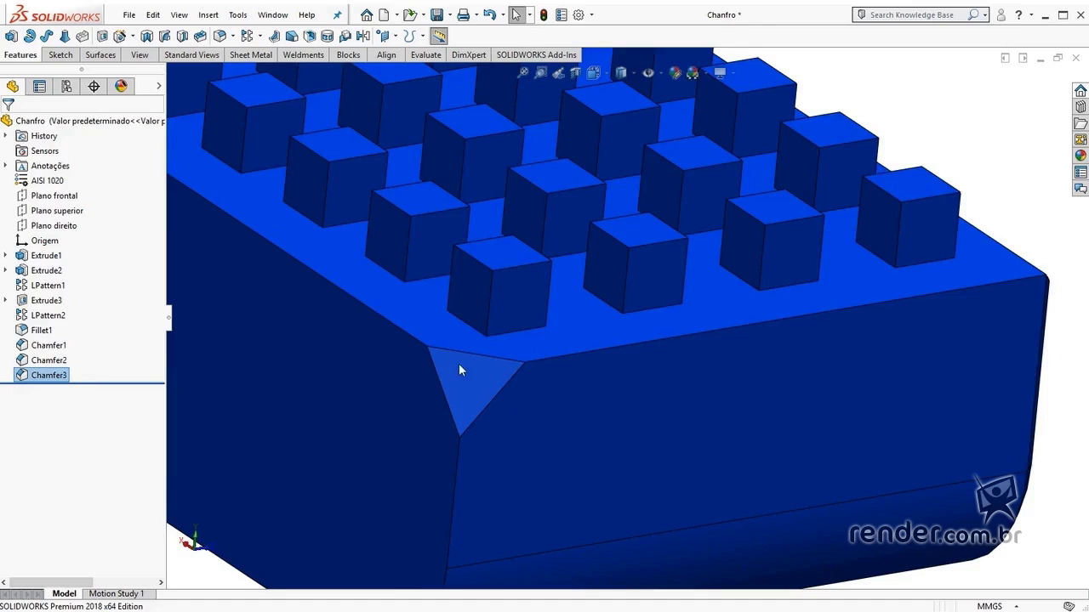
- Start an angle-distance chamfer on the block's top end edge beside the four holes, with a 30 mm distance at 45 degrees
{"action": "scroll", "coordinate": [481, 368], "scroll_direction": "up", "scroll_amount": 3}
{"action": "key", "text": "ctrl+7"}
{"action": "scroll", "coordinate": [832, 397], "scroll_direction": "down", "scroll_amount": 2}
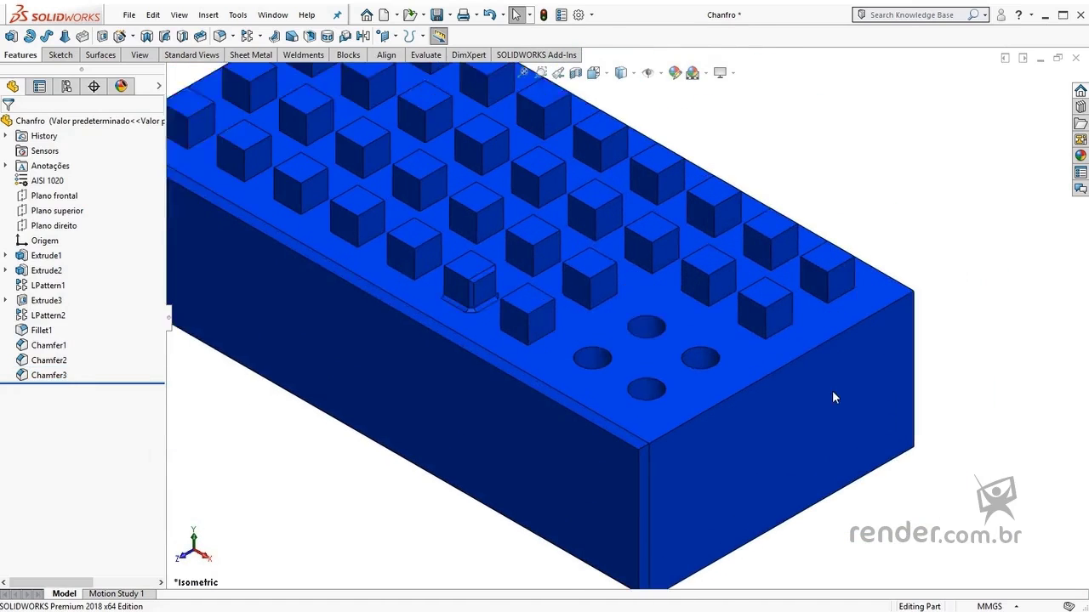
{"action": "scroll", "coordinate": [832, 398], "scroll_direction": "down", "scroll_amount": 1}
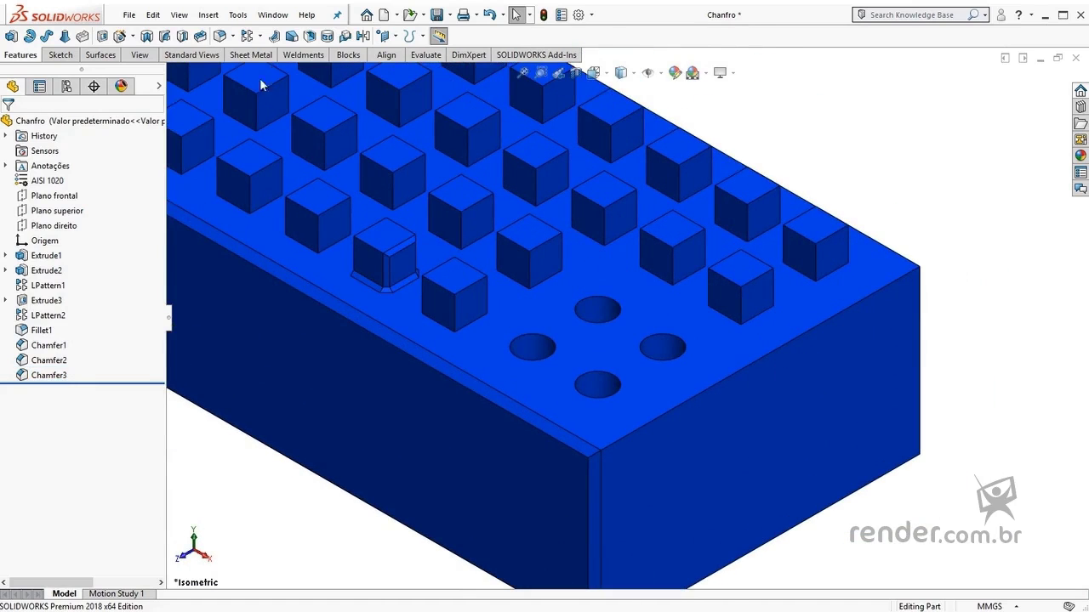
{"action": "left_click", "coordinate": [255, 35]}
{"action": "left_click", "coordinate": [245, 69]}
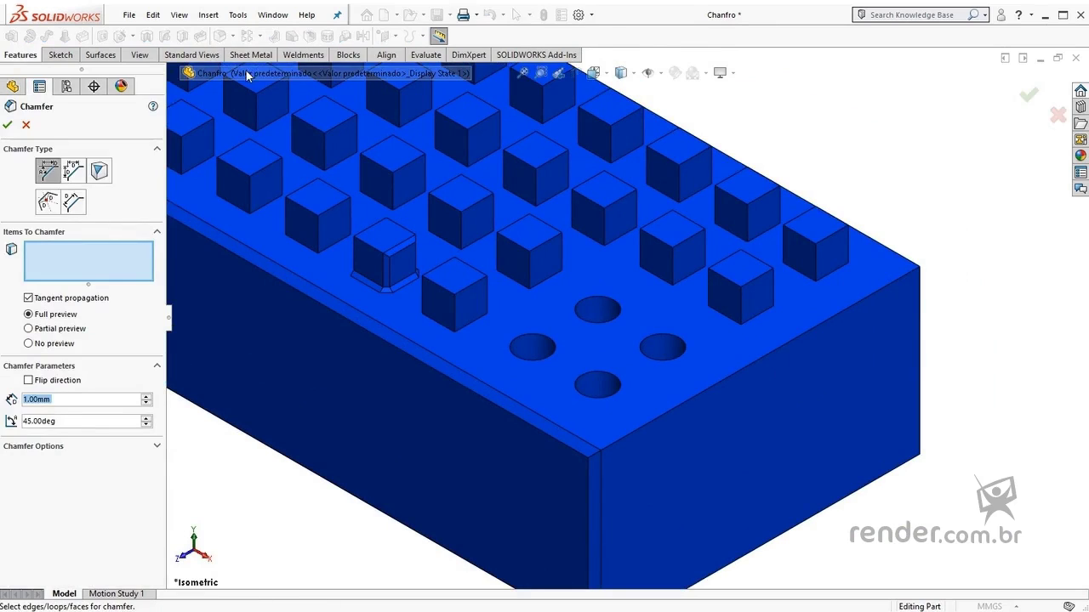
{"action": "left_click", "coordinate": [705, 392]}
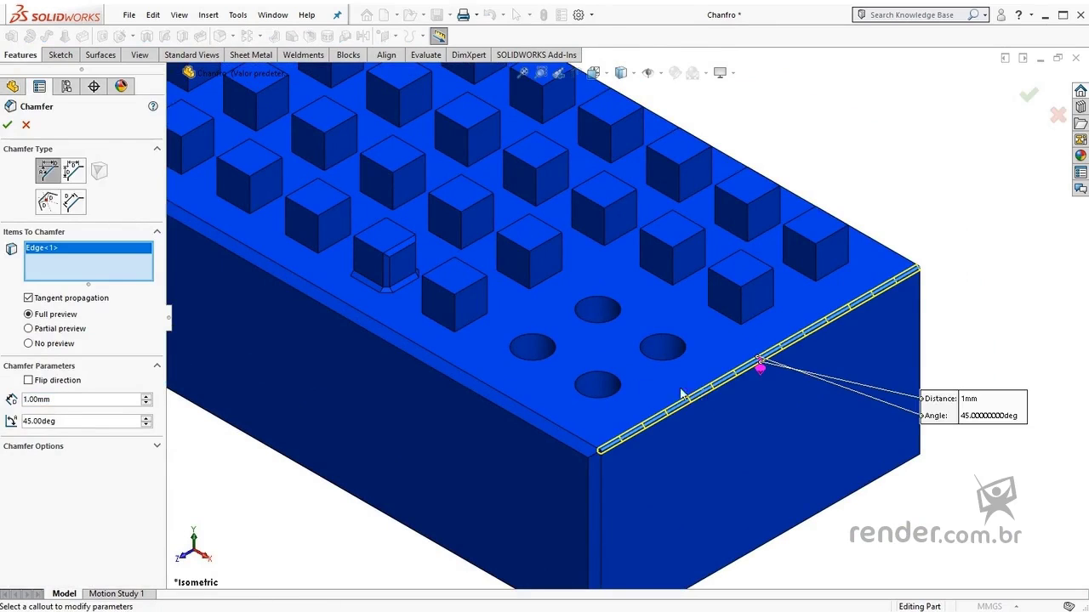
{"action": "type", "text": "30"}
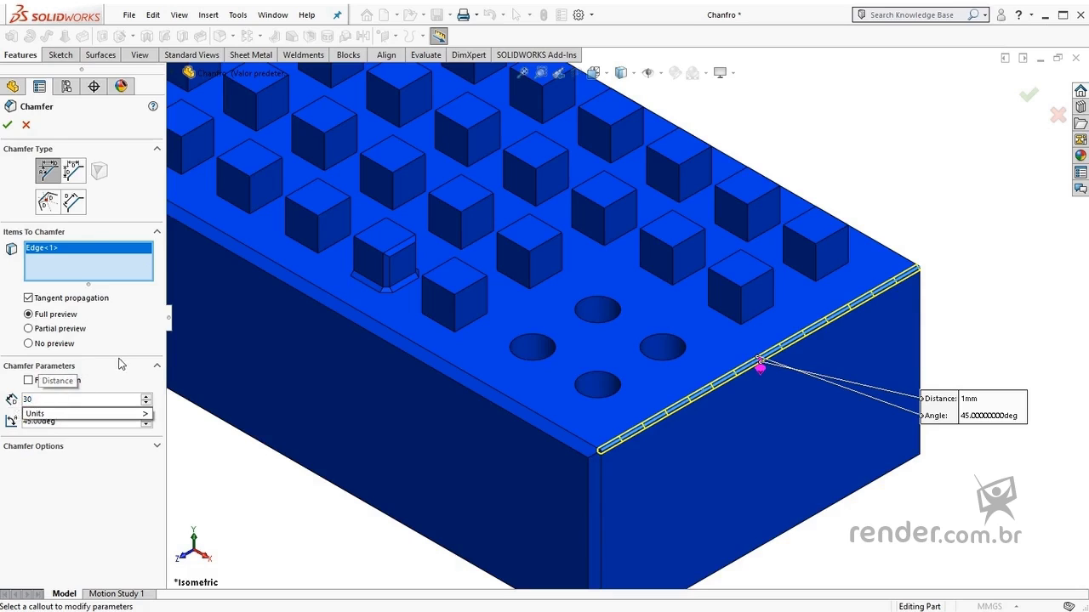
{"action": "key", "text": "Return"}
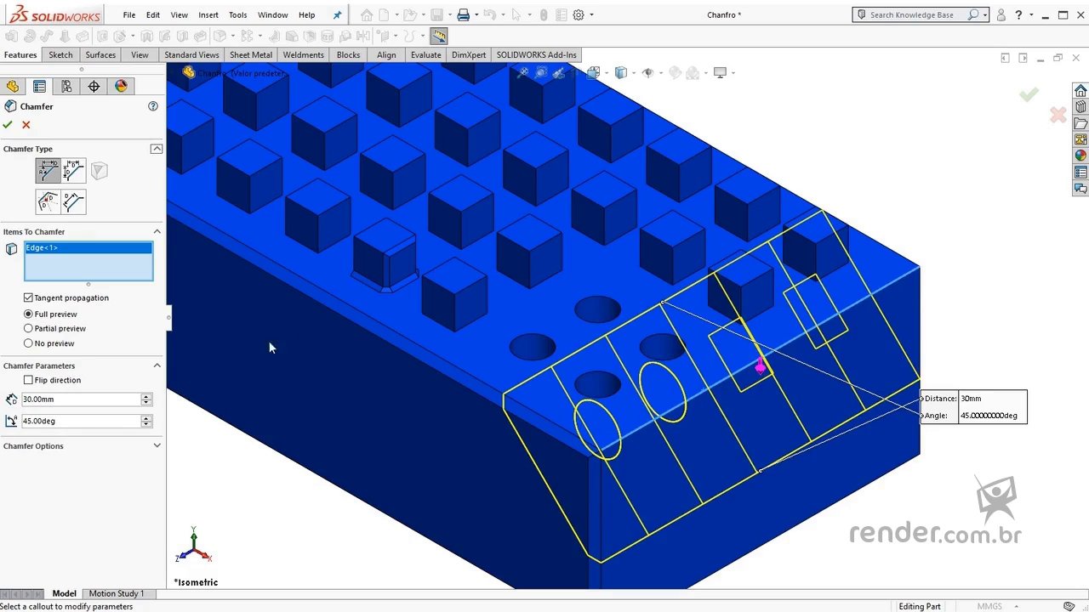
- Show the additional chamfer options and create the end-edge chamfer with Select through faces and Keep features enabled
{"action": "left_click", "coordinate": [157, 447]}
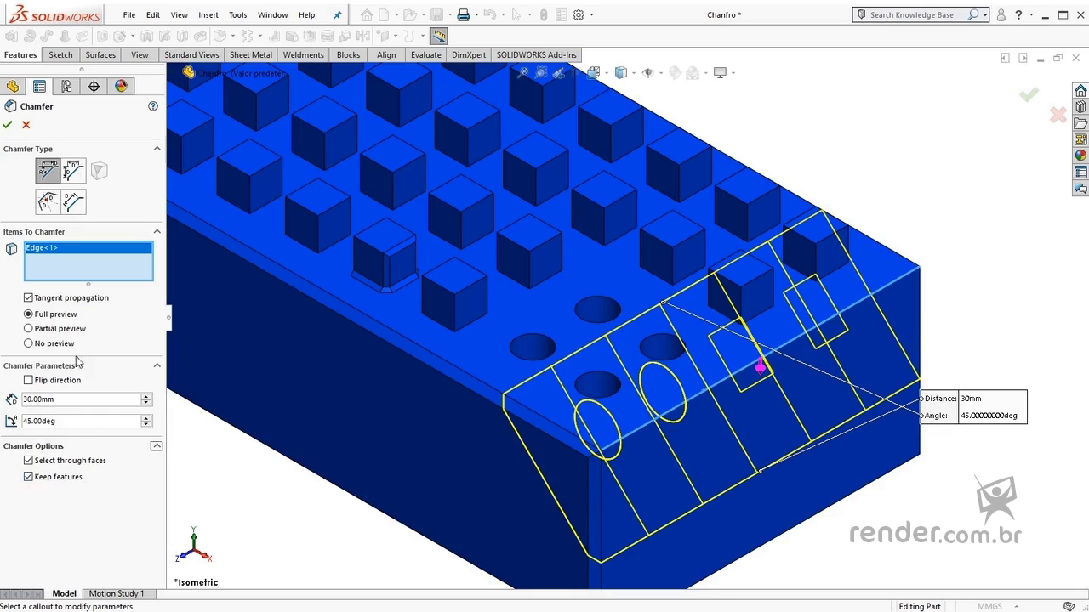
{"action": "left_click", "coordinate": [7, 124]}
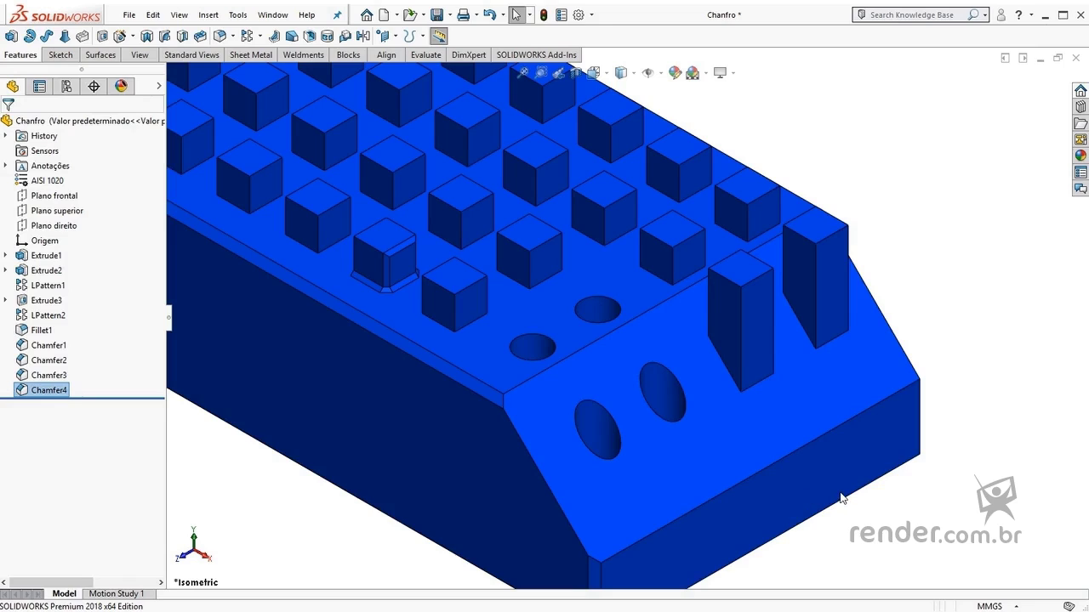
{"action": "scroll", "coordinate": [840, 498], "scroll_direction": "up", "scroll_amount": 5}
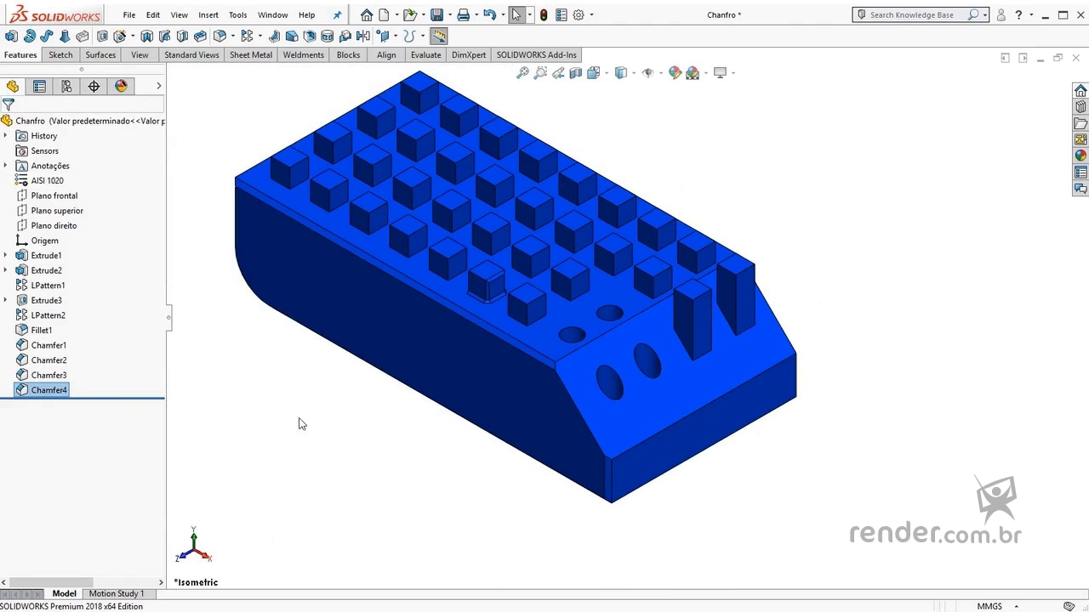
{"action": "left_click", "coordinate": [238, 375]}
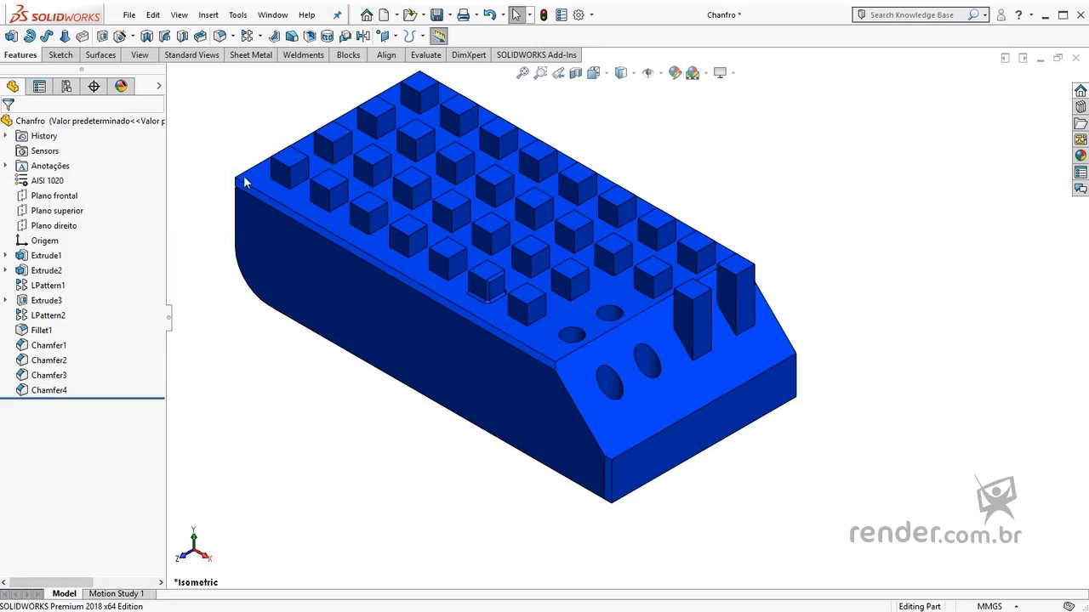
{"action": "left_click", "coordinate": [233, 36]}
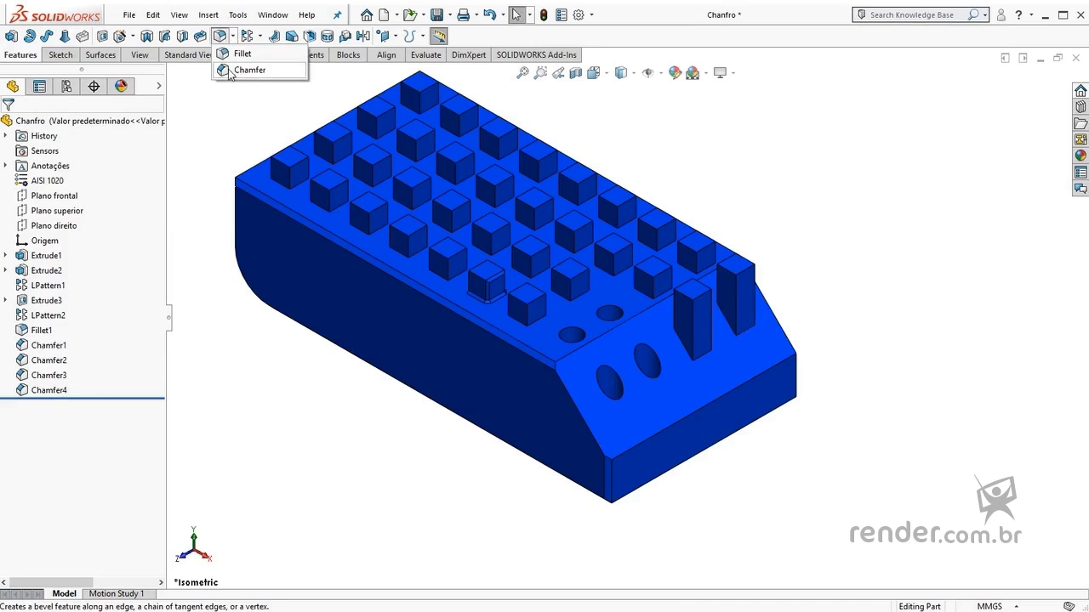
{"action": "left_click", "coordinate": [284, 76]}
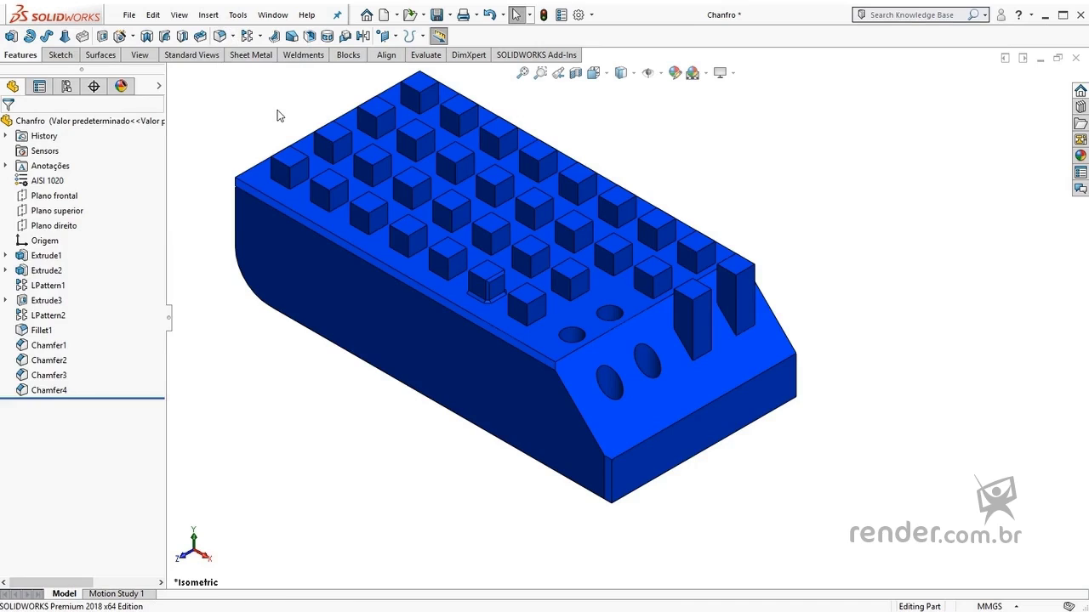